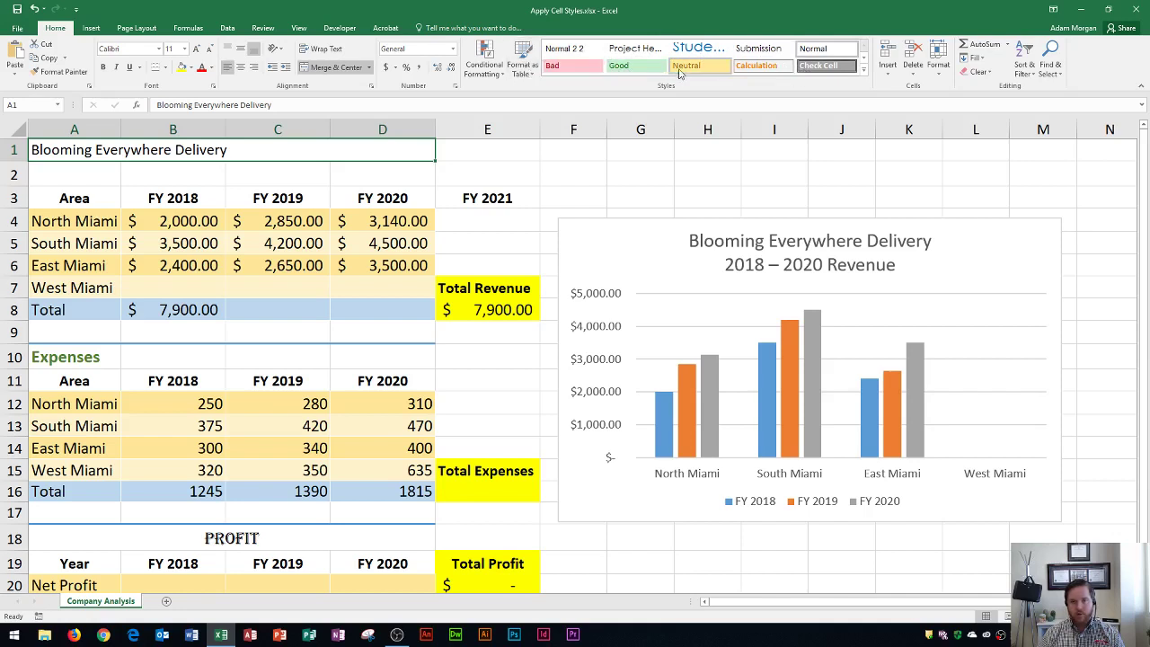
Browse the Cell Styles gallery row by row, including the accent rows and full list.
left_click(863, 59)
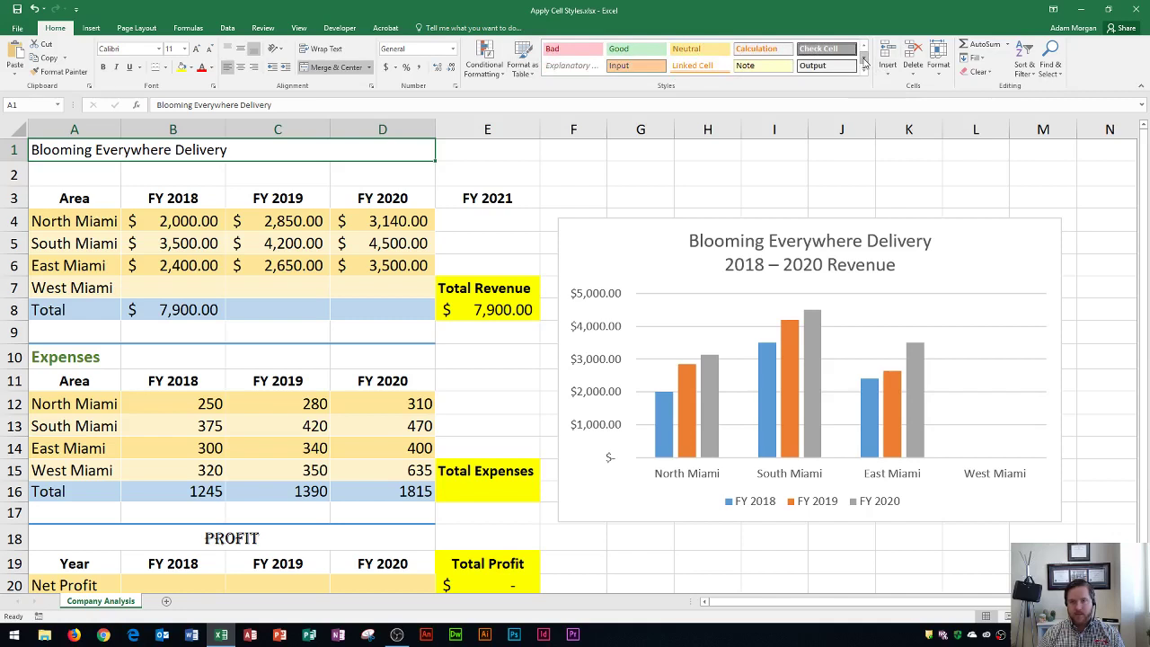
left_click(864, 59)
left_click(863, 59)
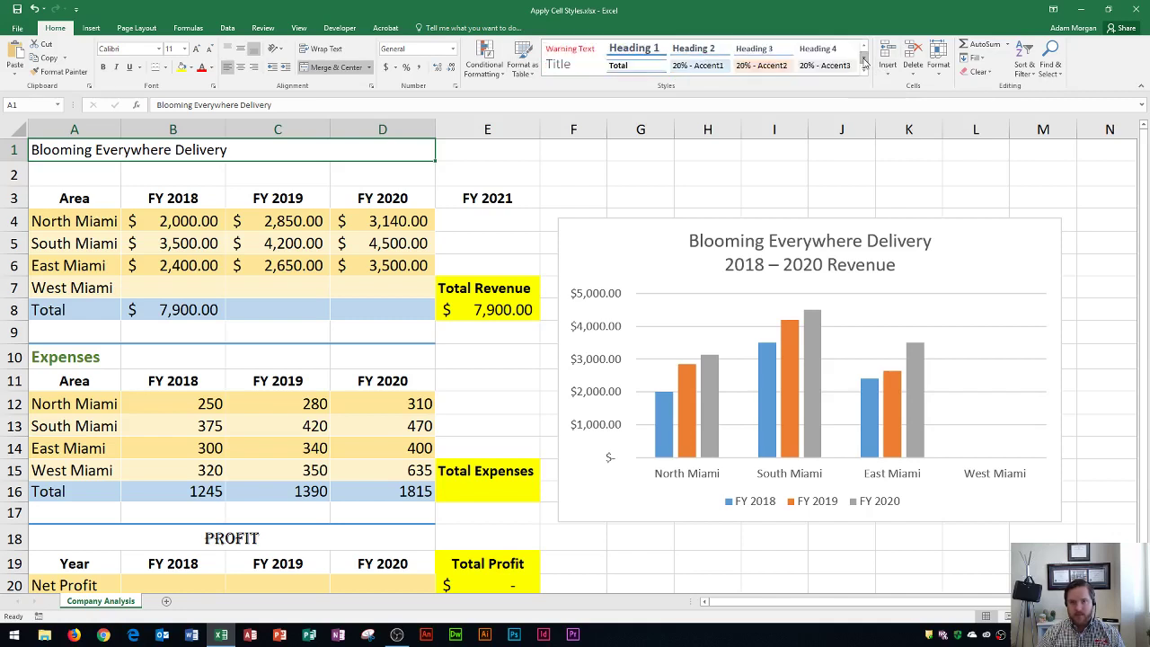
left_click(864, 59)
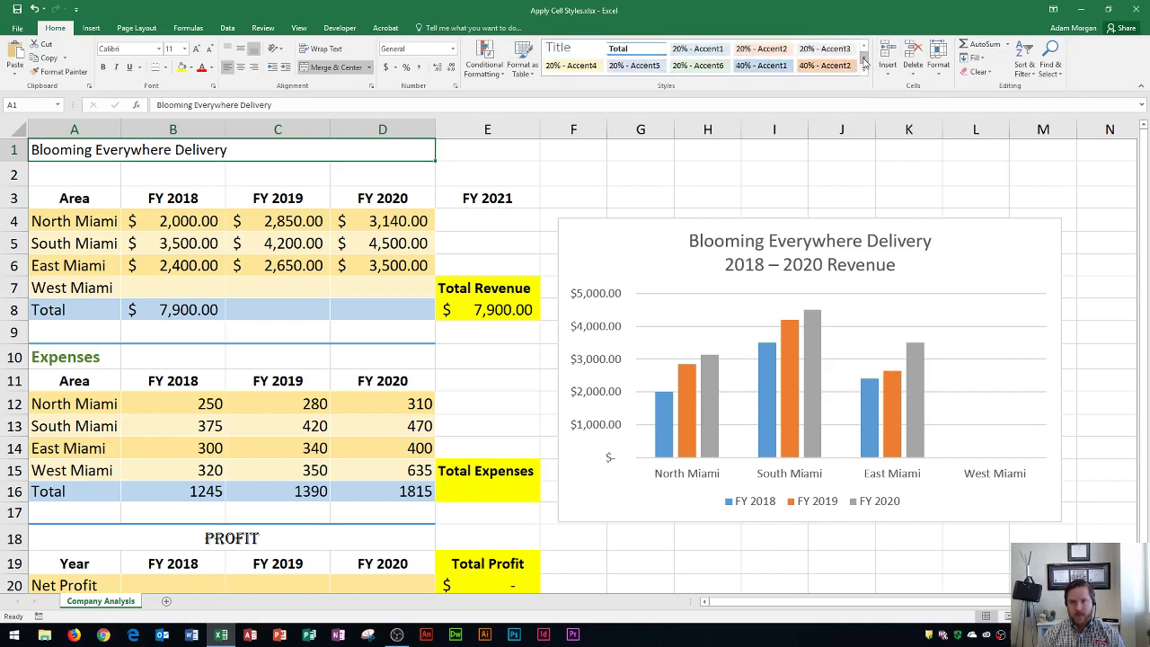
left_click(863, 60)
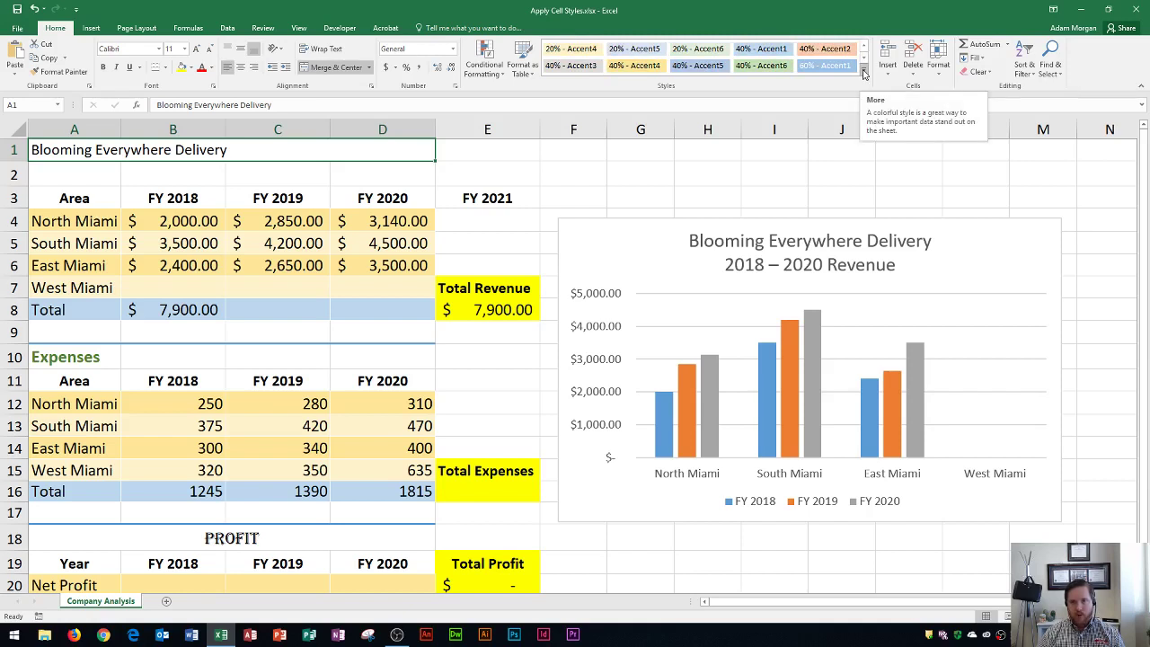
left_click(864, 72)
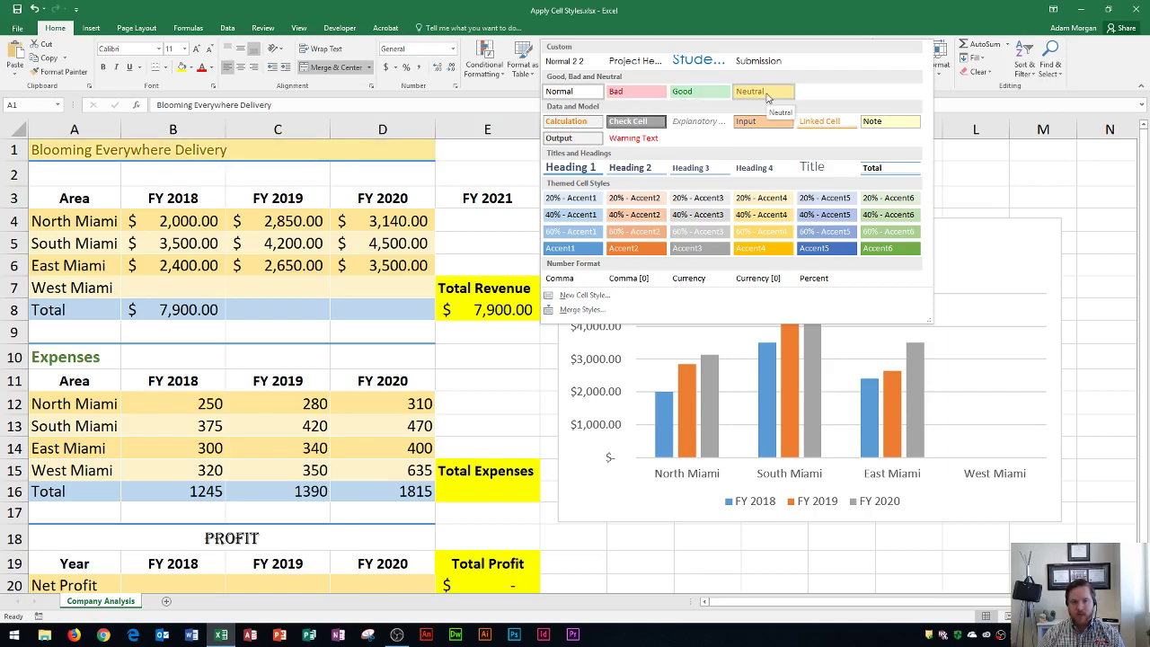
left_click(479, 312)
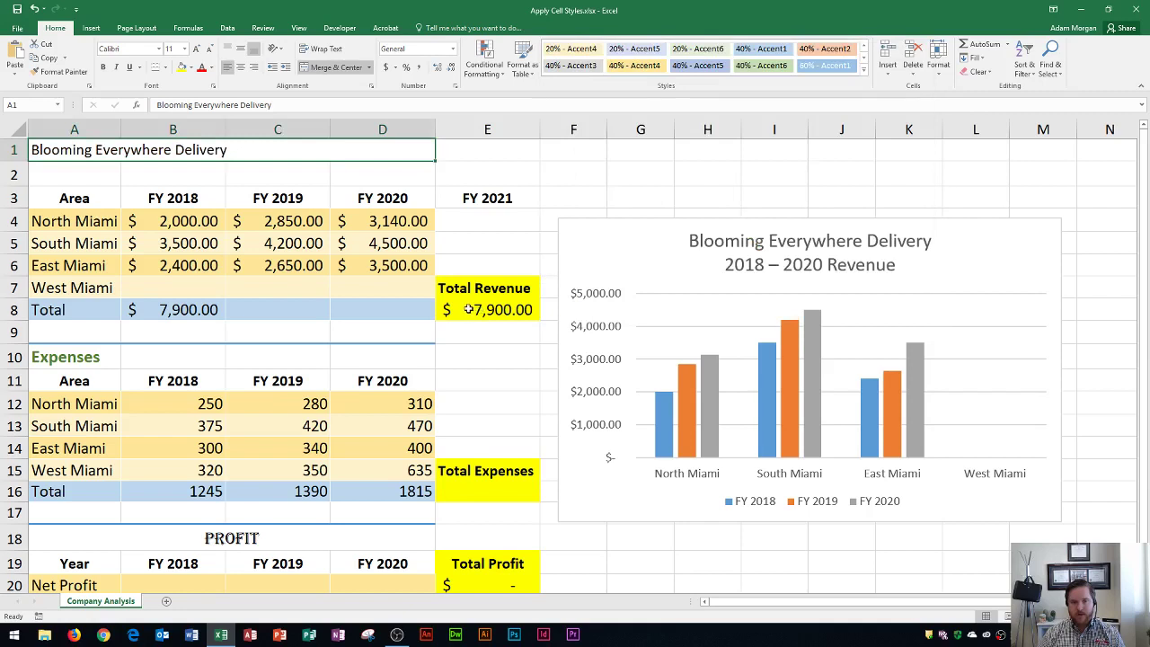
Style the Total Revenue amount in E8 as Good, then switch it to Bad.
left_click(490, 310)
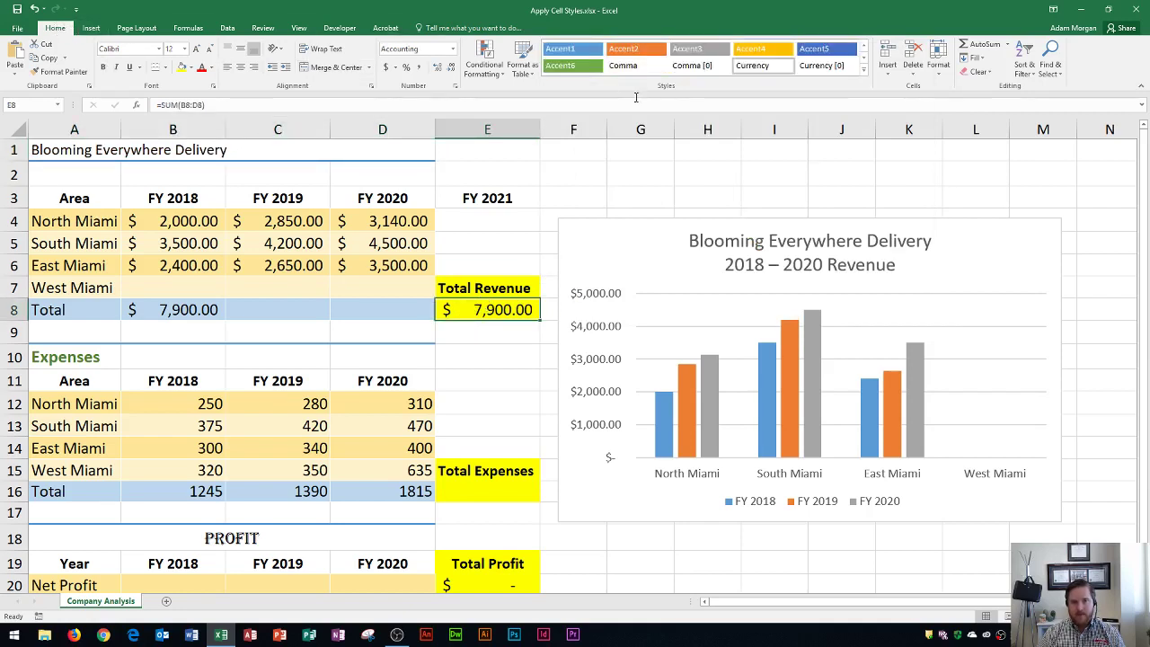
left_click(865, 75)
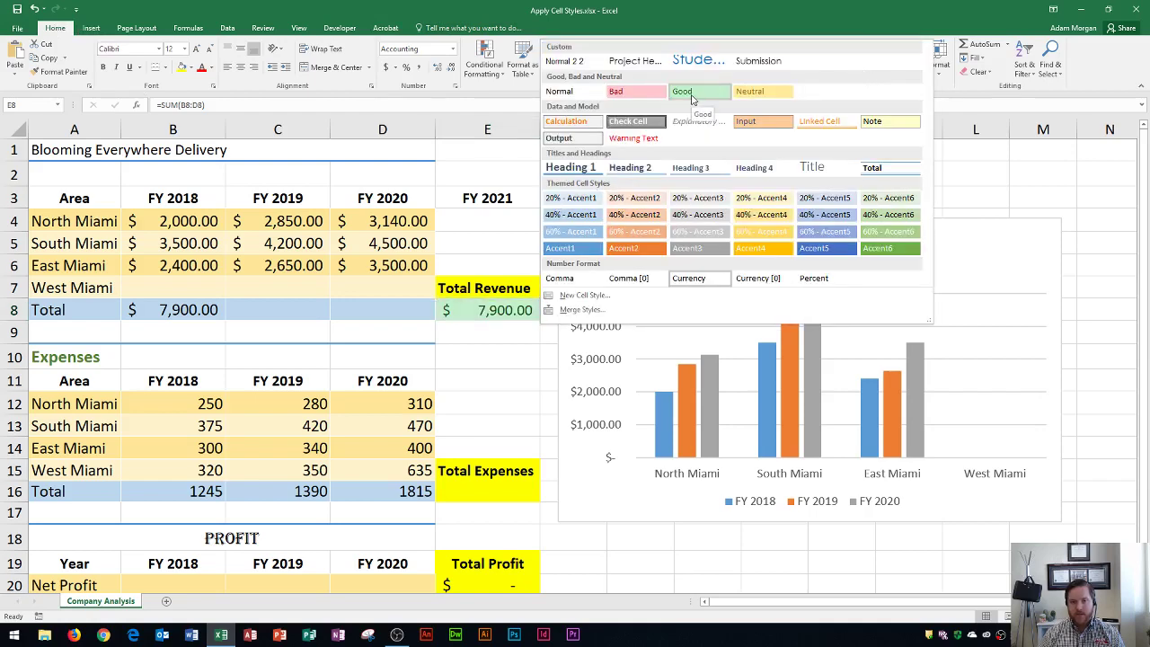
left_click(691, 92)
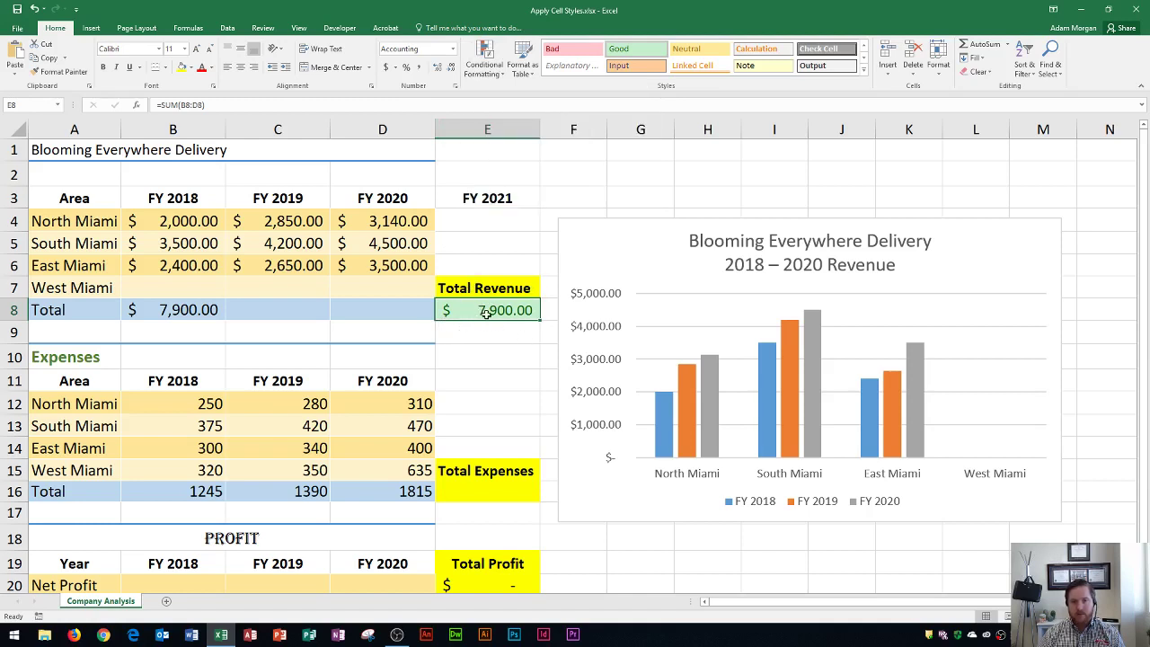
left_click(566, 54)
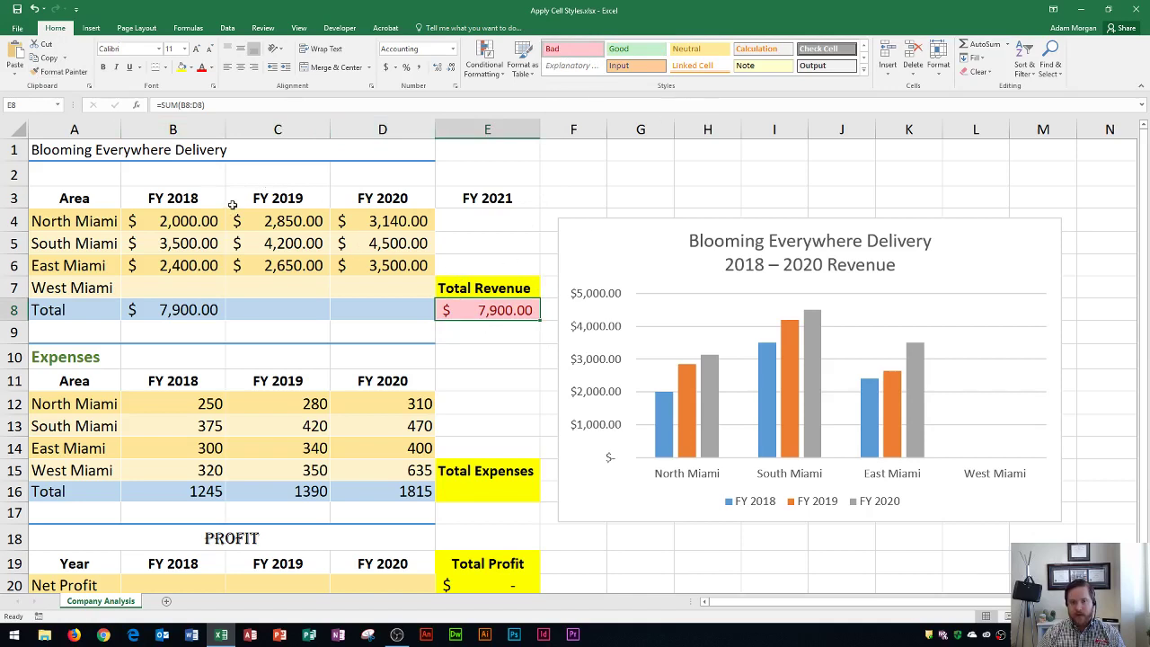
Select B4:D7, then E3, then E8, and expand the full Cell Styles gallery.
left_click_drag(167, 219, 391, 284)
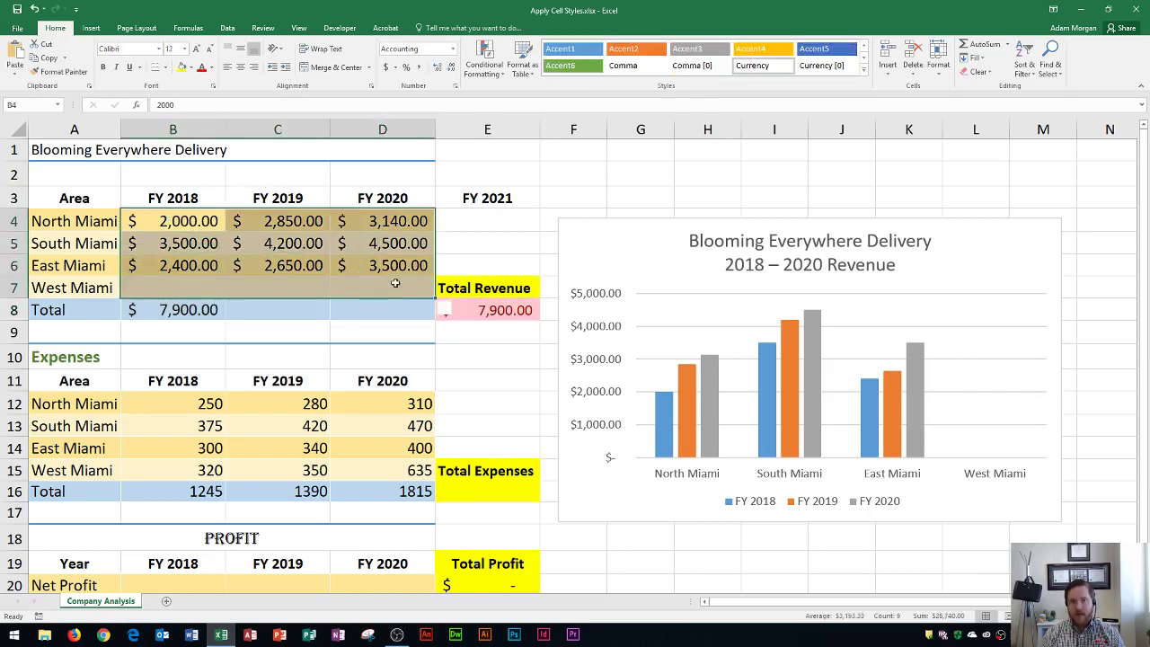
left_click(494, 192)
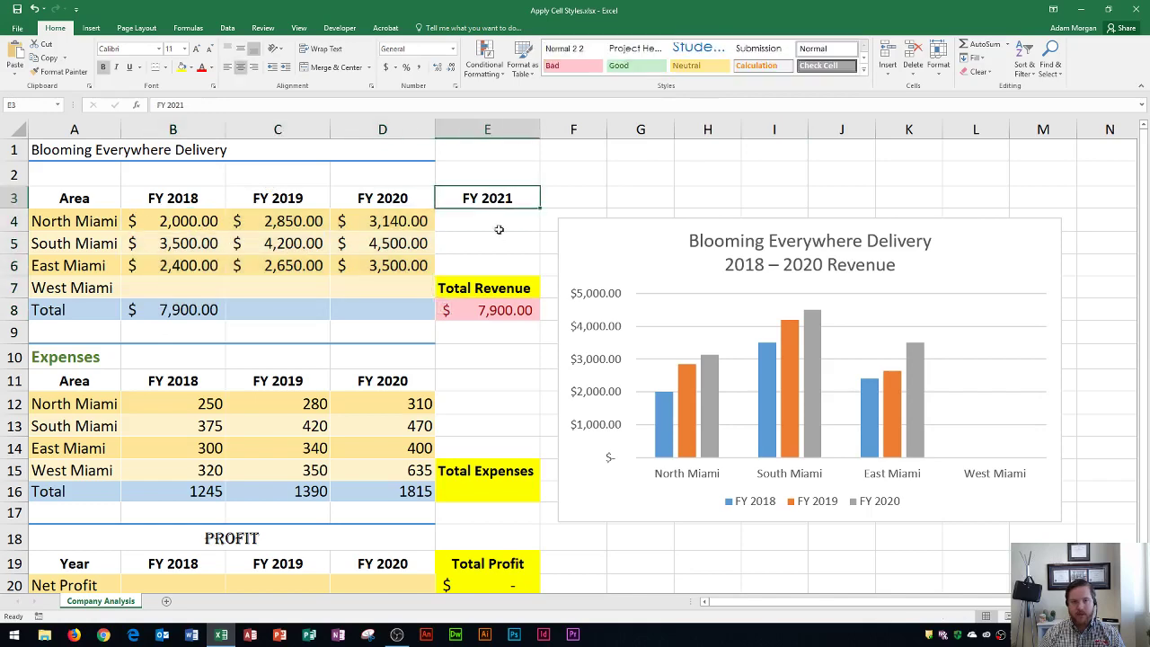
left_click(489, 303)
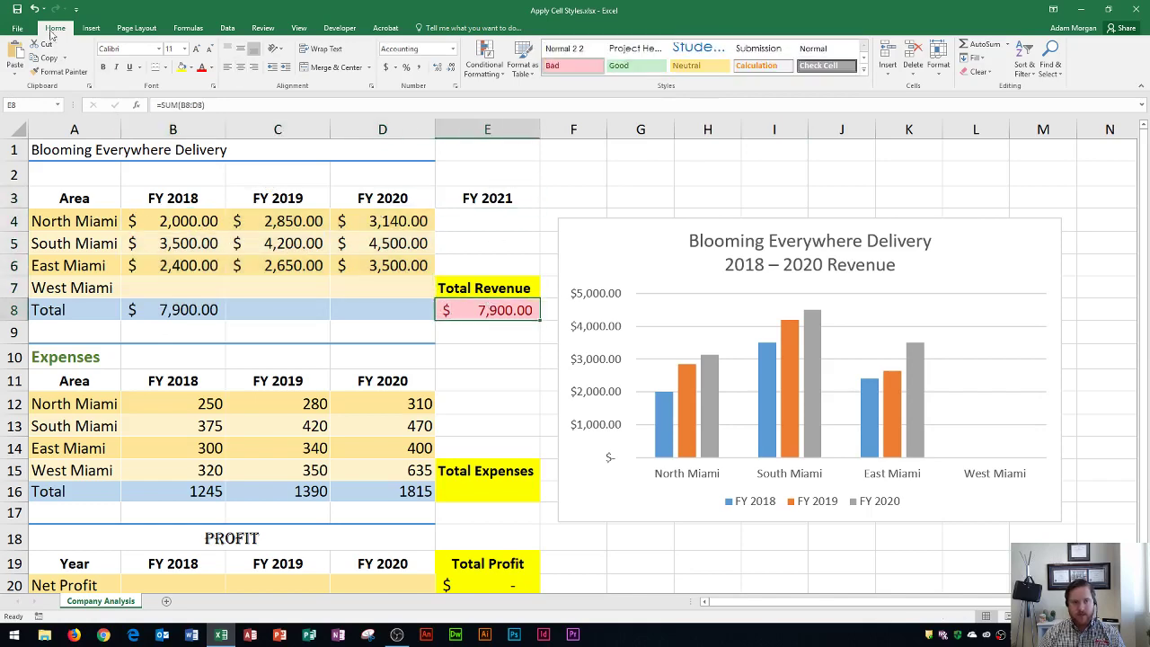
left_click(863, 70)
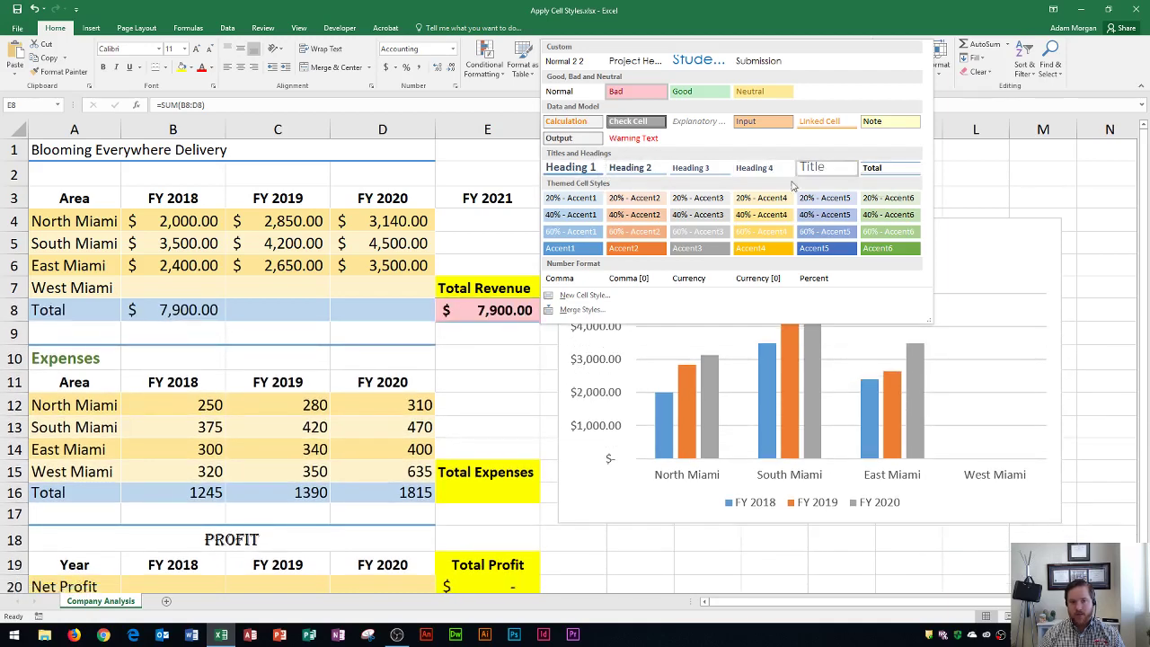
Apply the Total cell style to the Total row B8:D8.
left_click(171, 310)
left_click(162, 309)
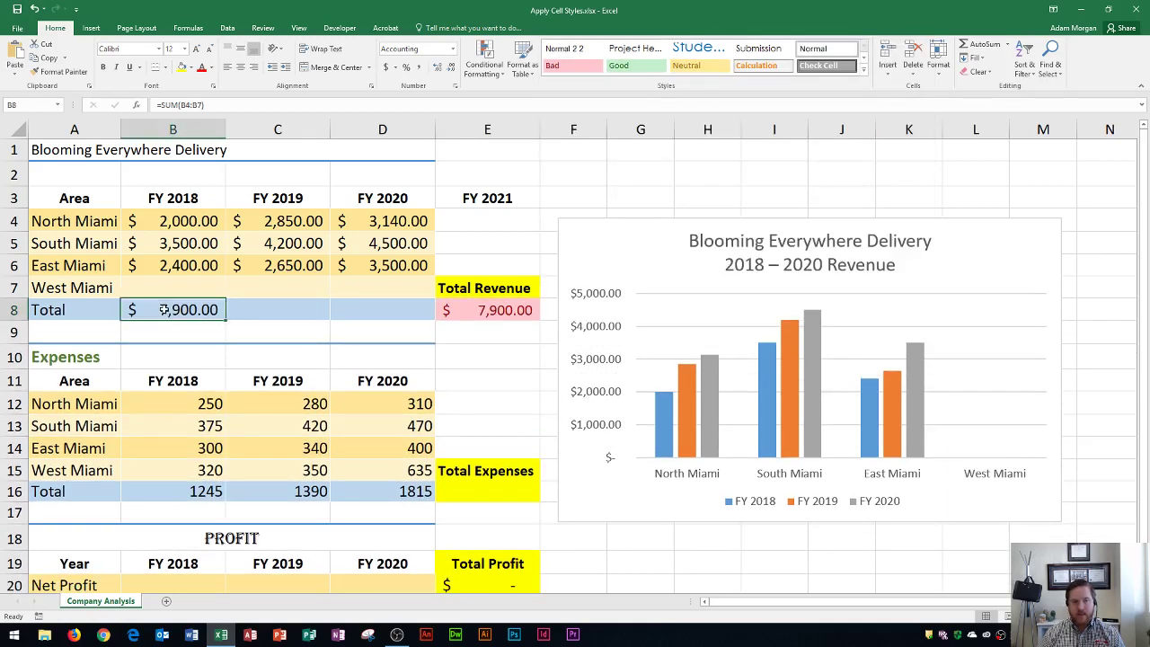
left_click_drag(163, 309, 359, 306)
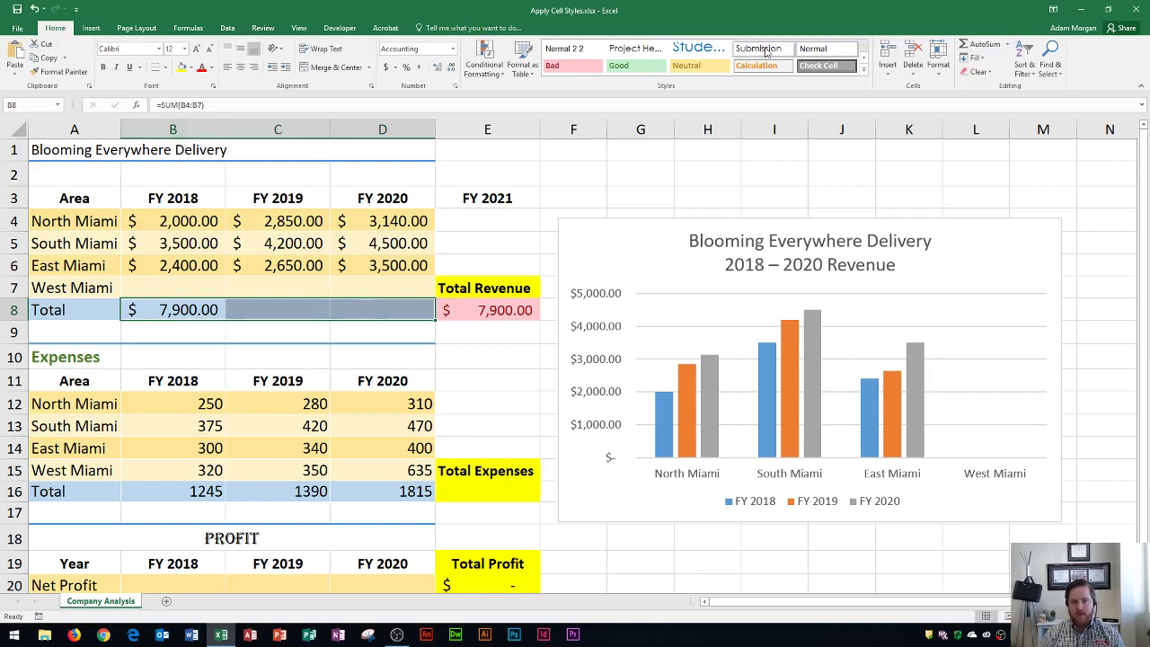
left_click(864, 76)
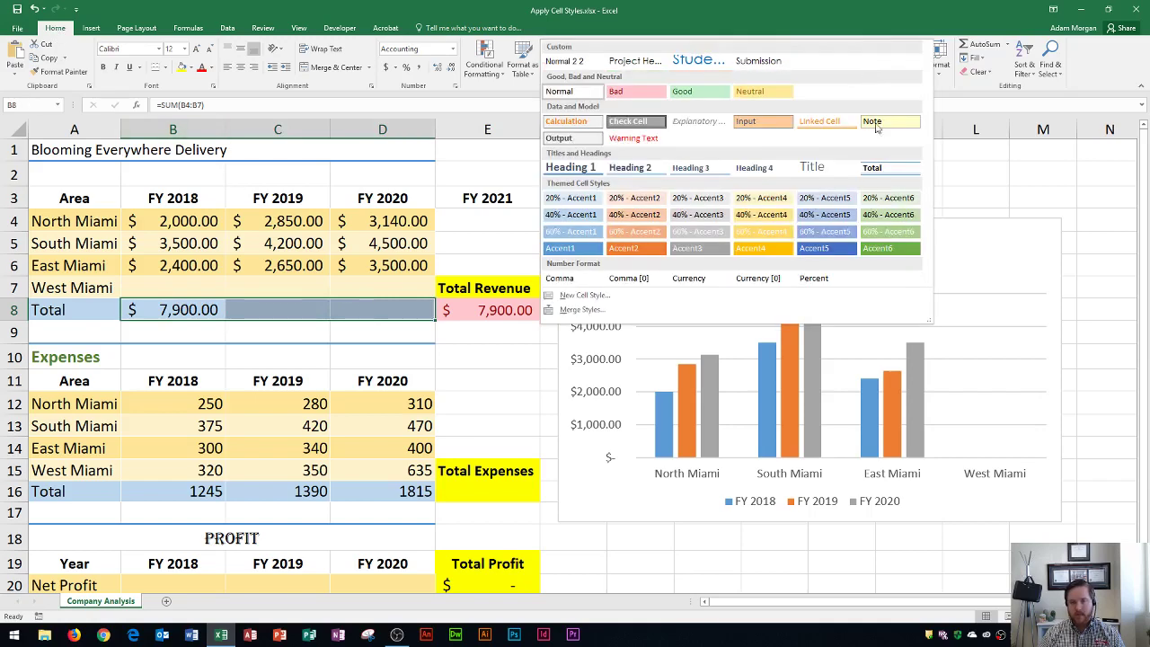
left_click(882, 171)
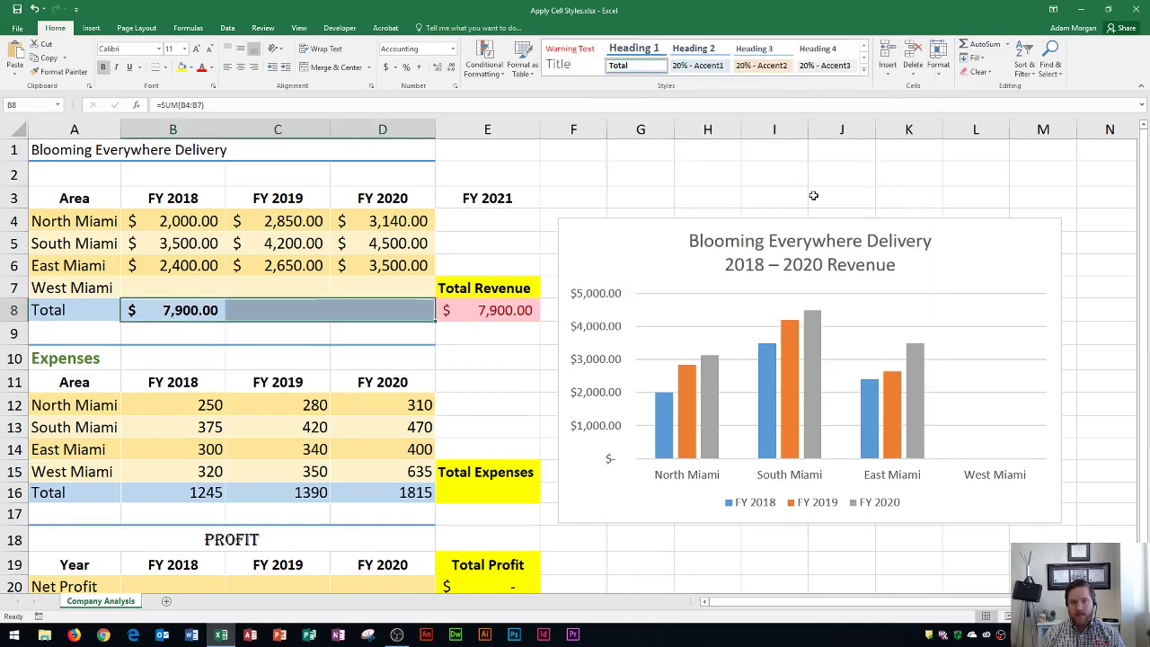
Scroll back to row 1 and select the merged Blooming Everywhere Delivery title A1:D1.
left_click(377, 237)
scroll(341, 293, "up", 3)
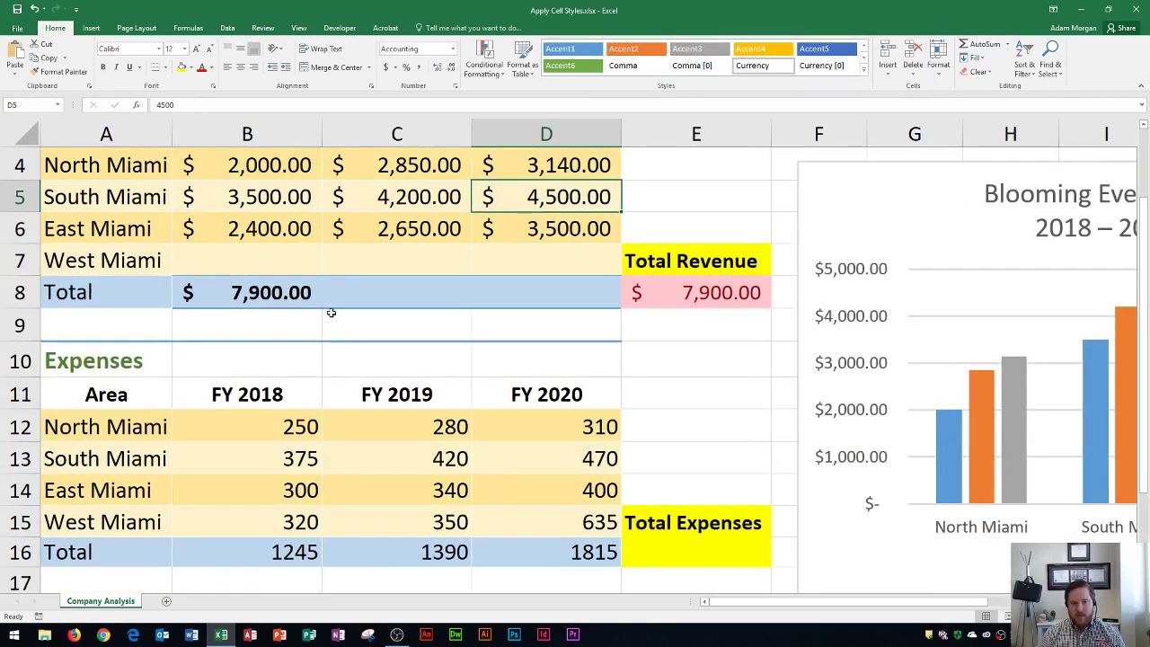
scroll(337, 308, "up", 1)
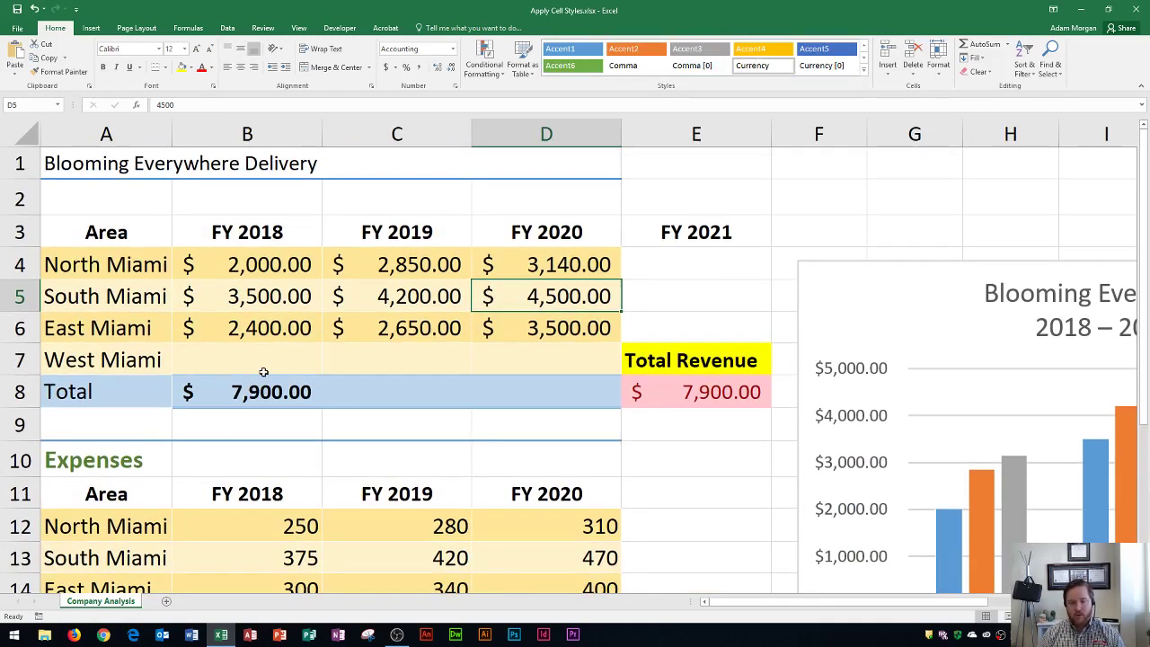
left_click(109, 174)
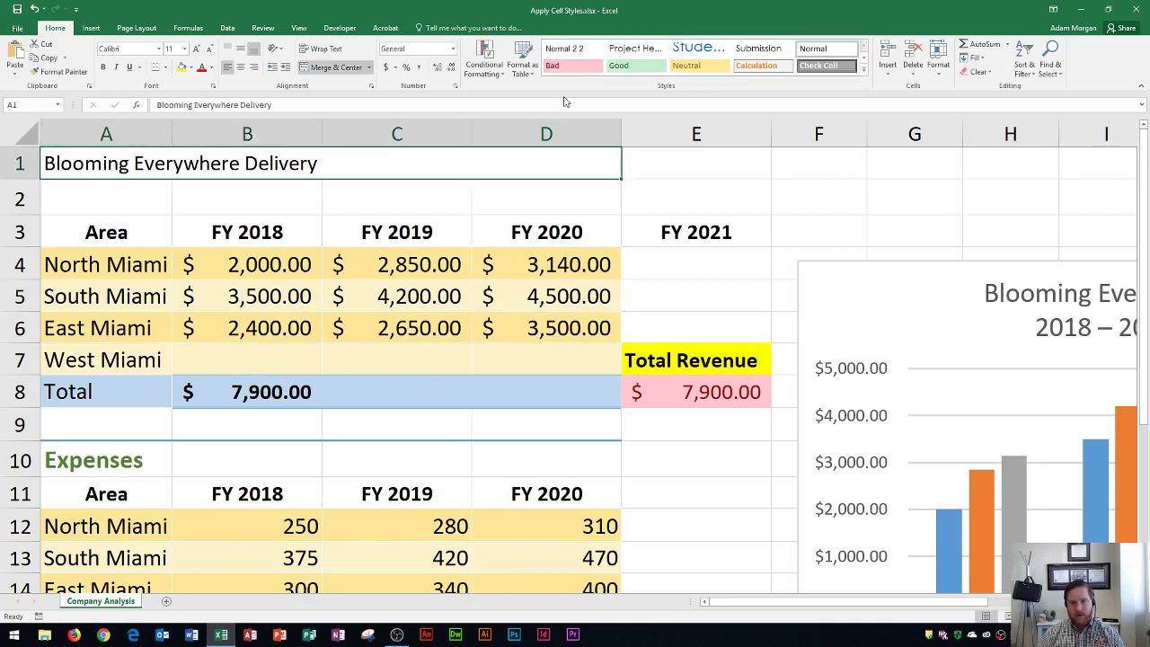
Preview the accent cell styles on the title without applying any, leaving it Normal.
left_click(862, 70)
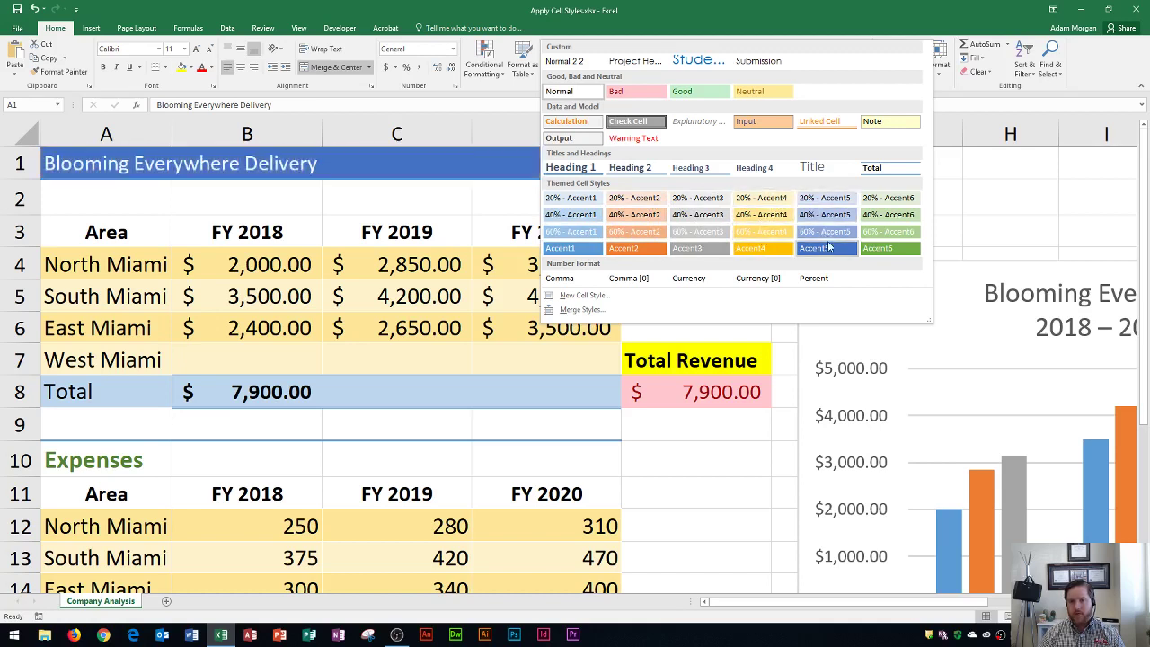
left_click(137, 28)
Apply the Ion theme to the workbook from Page Layout Themes.
left_click(137, 28)
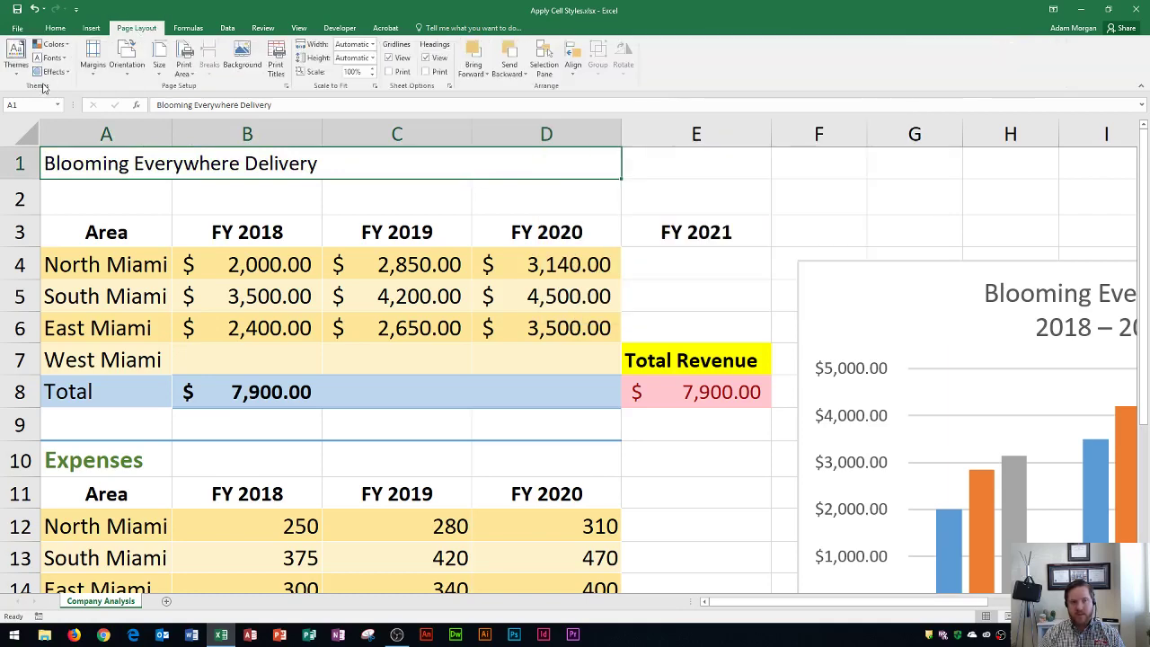
left_click(14, 63)
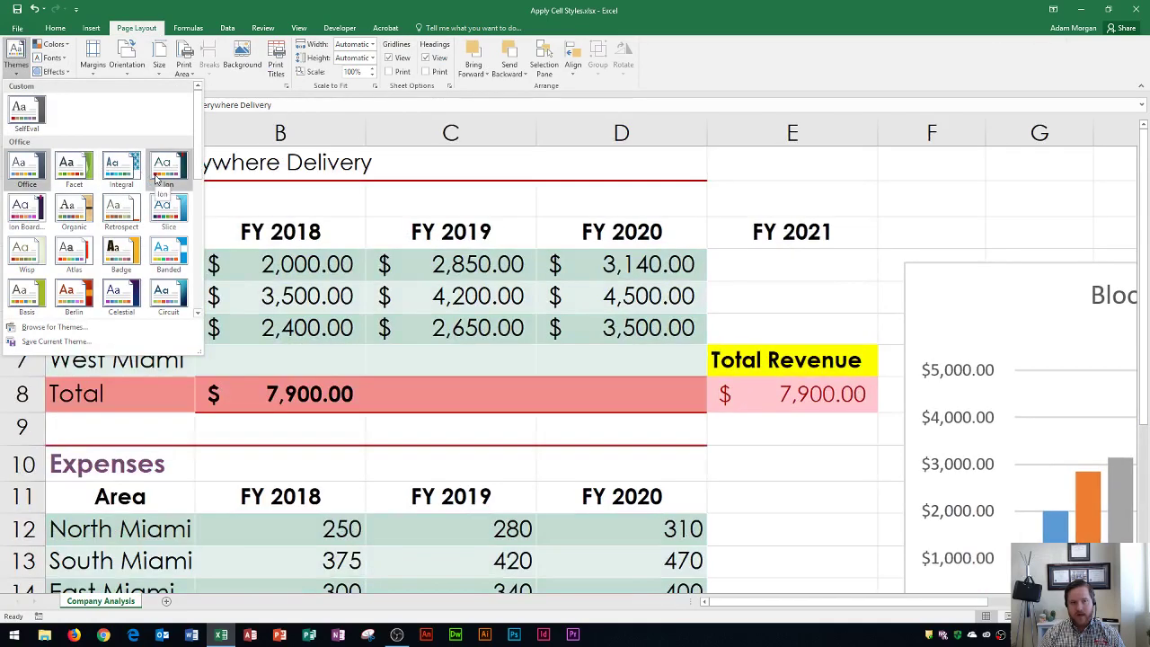
left_click(160, 171)
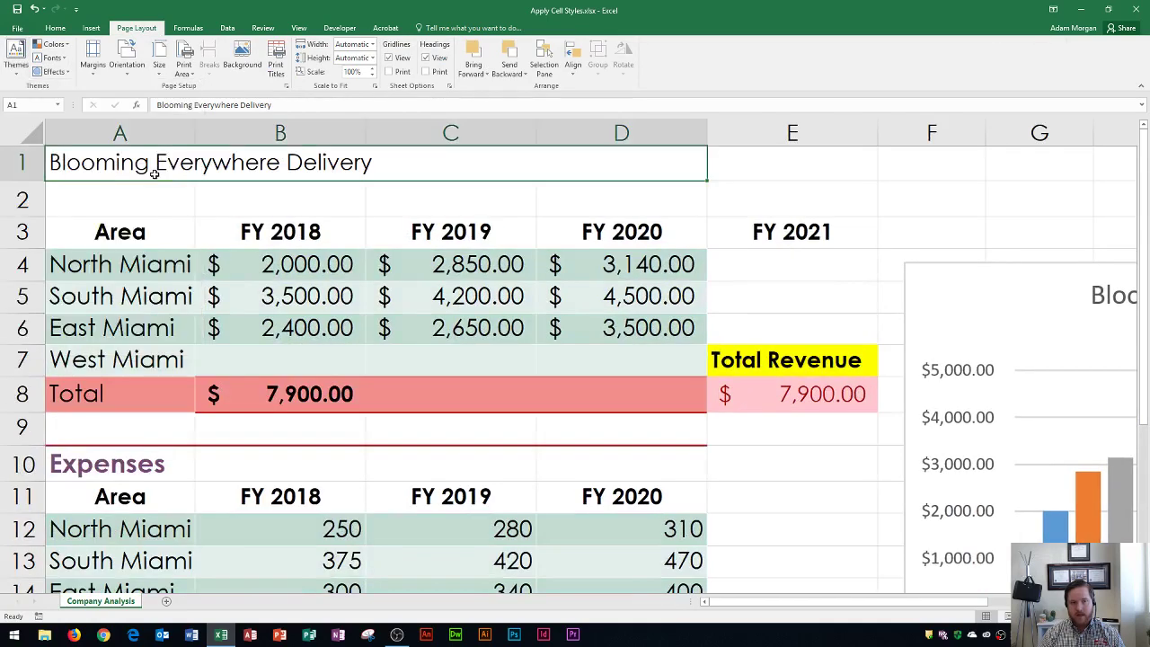
left_click(52, 32)
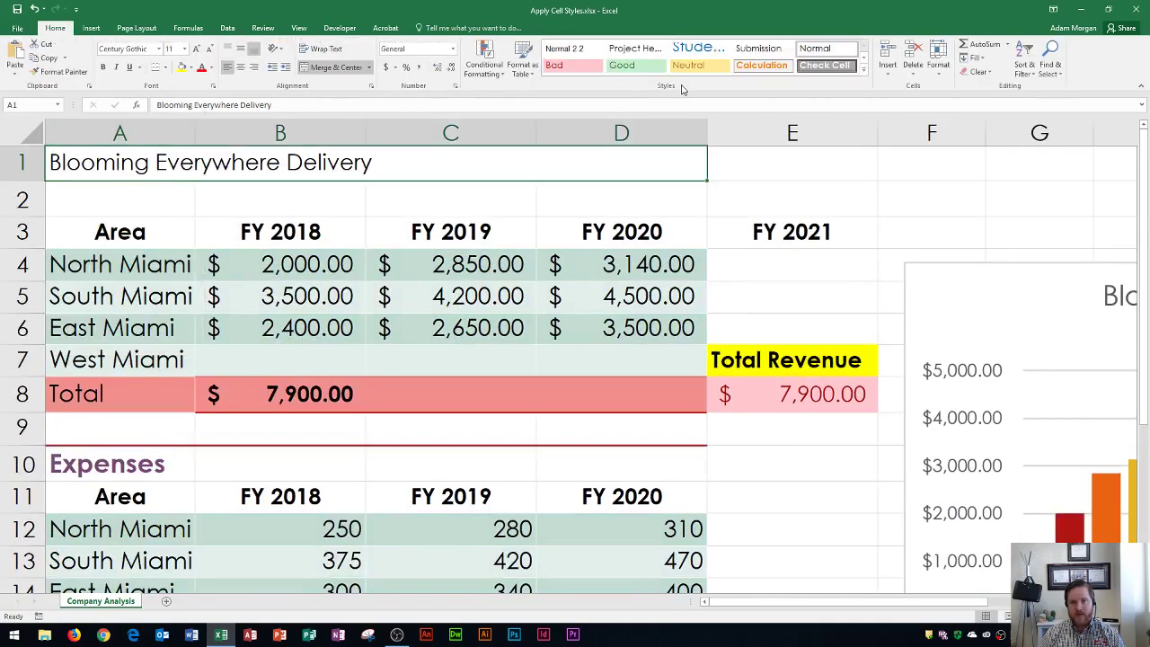
Apply the Comma and then Comma [0] cell styles to the title cell A1.
left_click(864, 75)
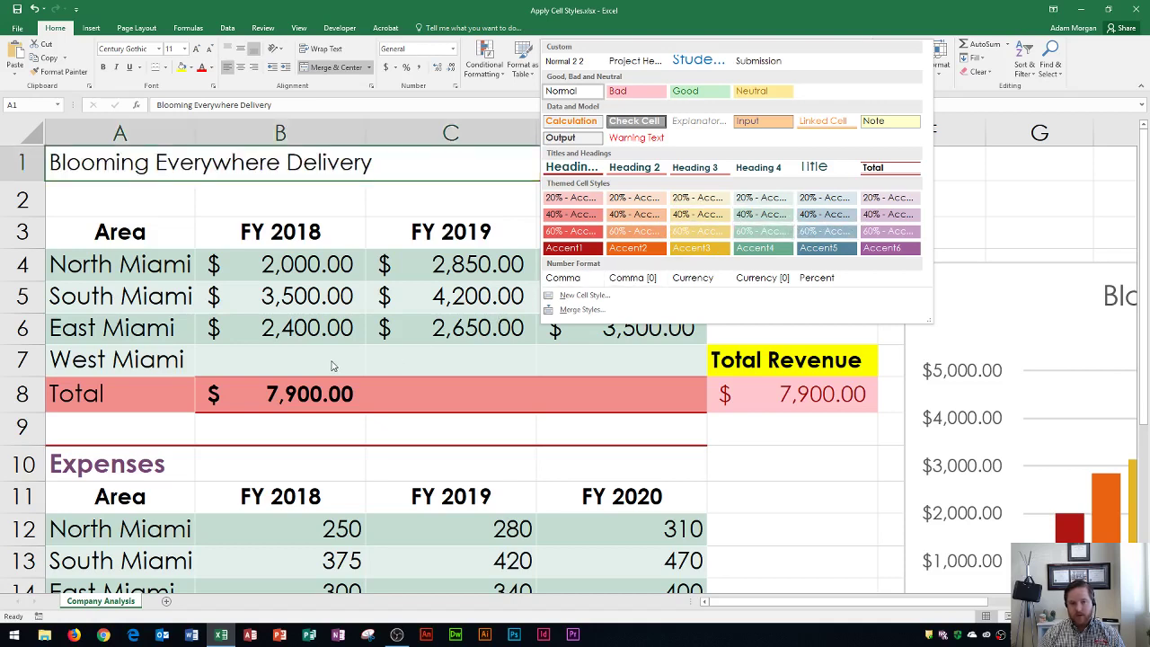
left_click(548, 280)
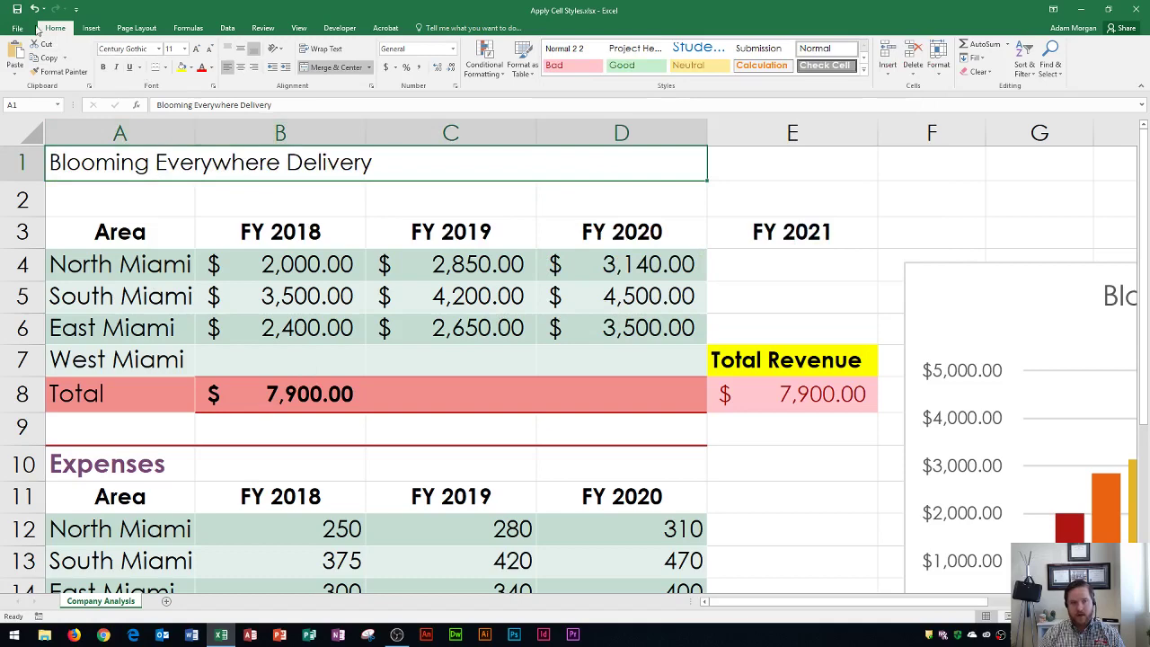
left_click(864, 79)
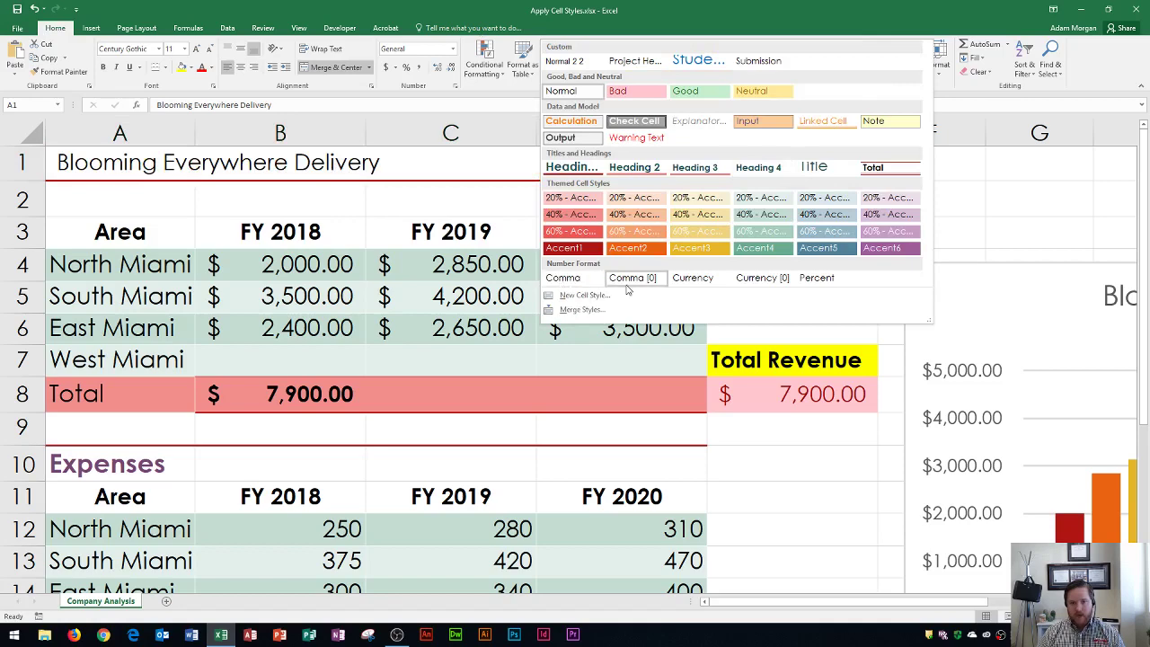
left_click(576, 285)
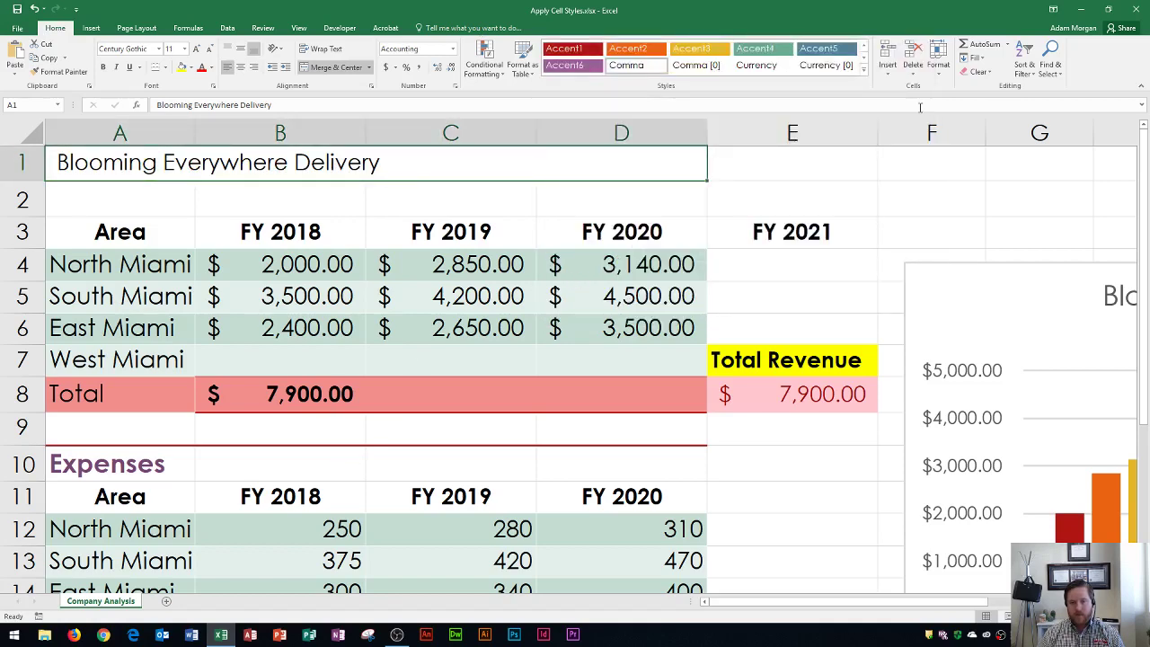
left_click(867, 74)
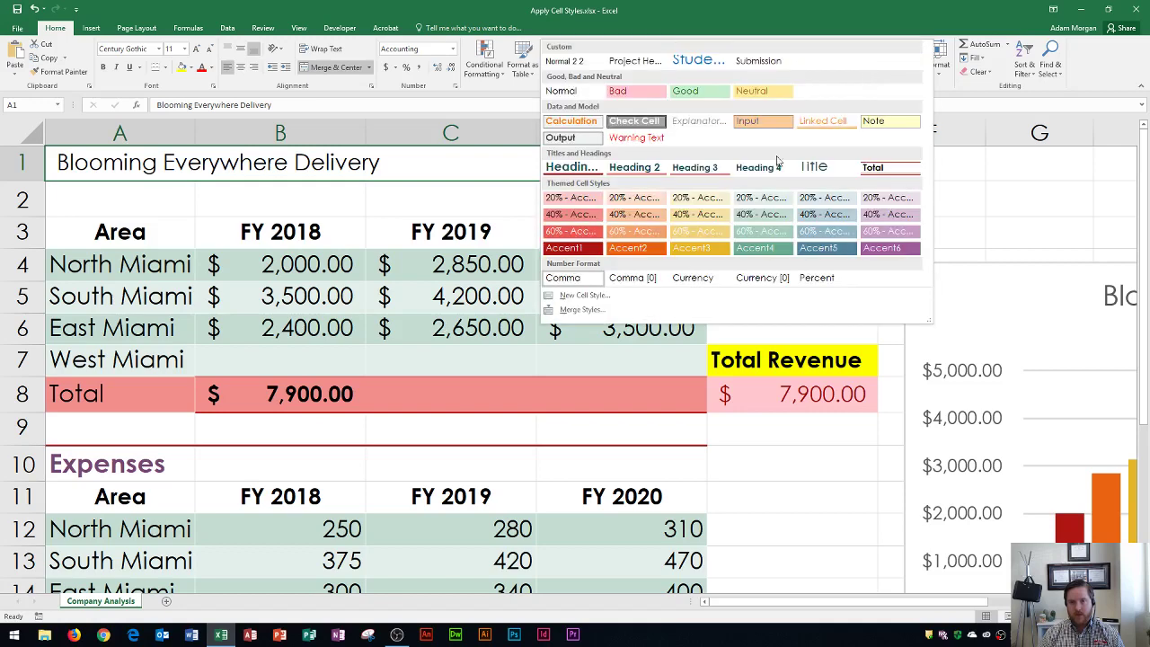
left_click(631, 280)
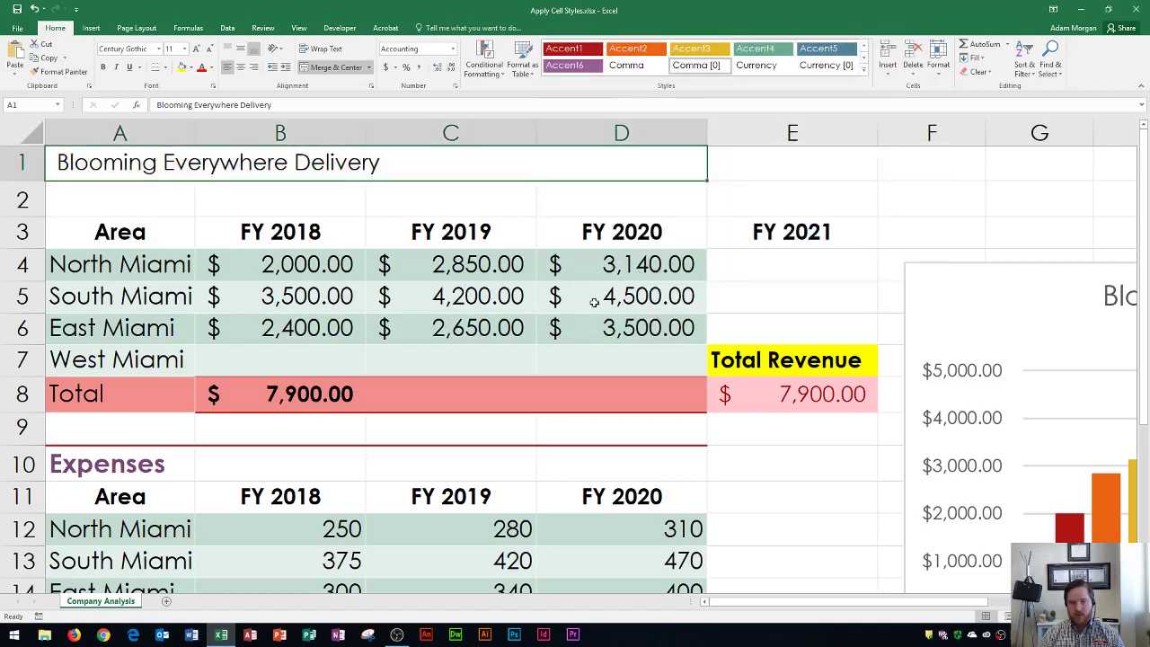
Preview the Currency style, then select the FY 2018–2020 revenue amounts B4:D6.
left_click(867, 74)
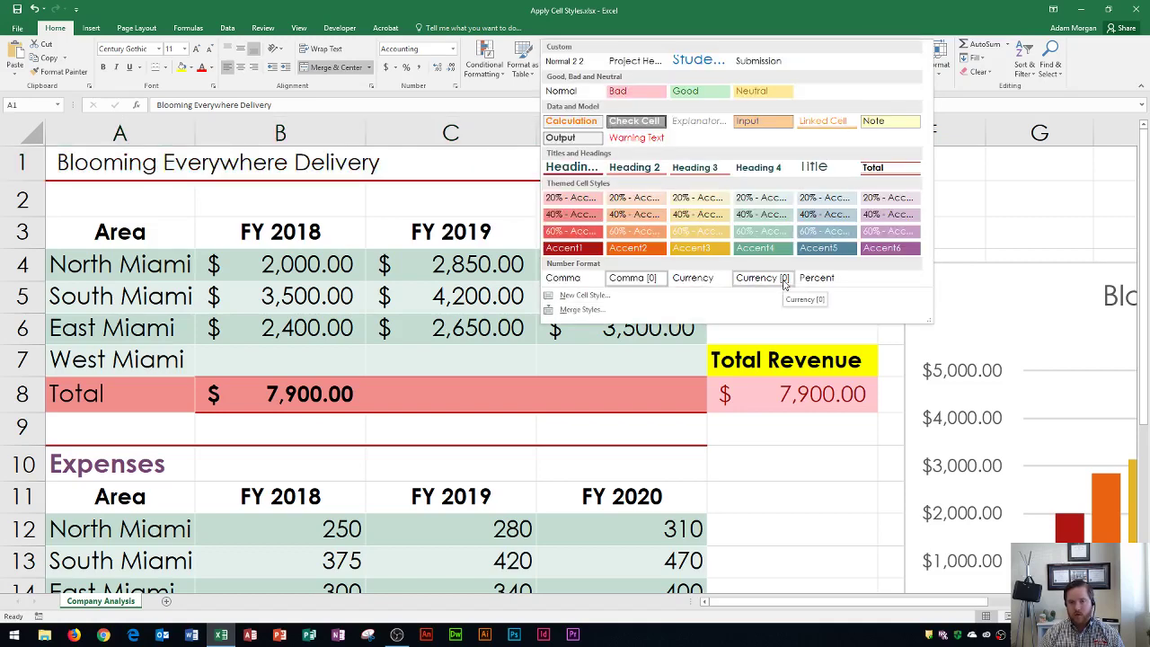
left_click(257, 404)
left_click_drag(265, 265, 581, 317)
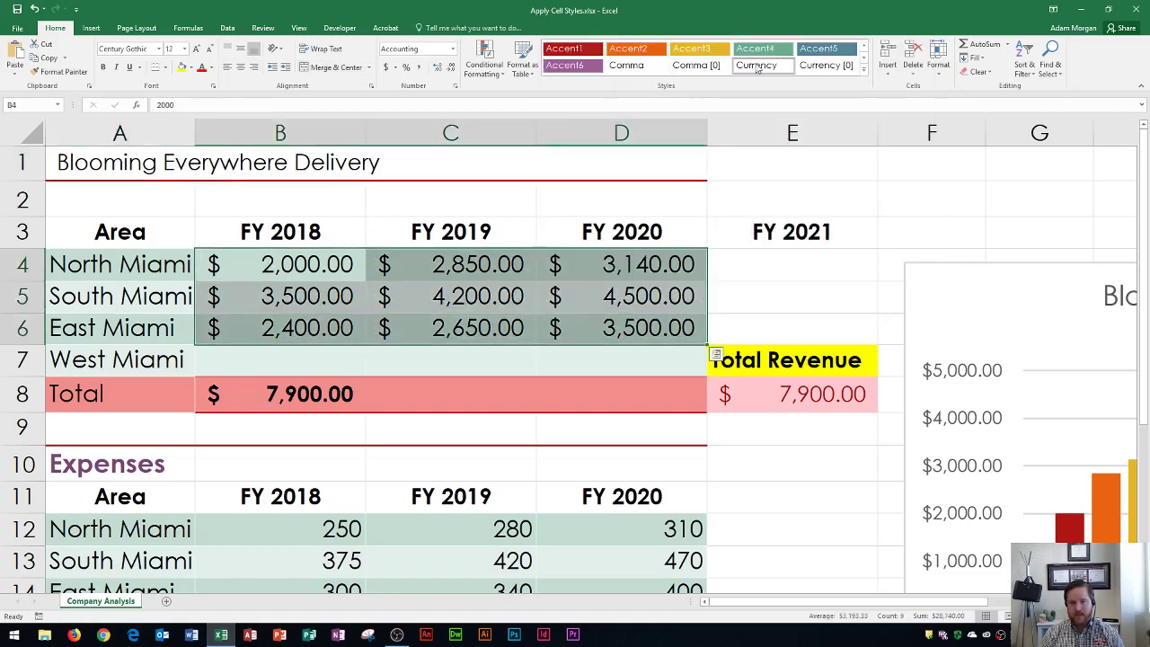
Give B4:D6 the Currency style, showing $2,000.00 through $3,500.00.
left_click(864, 72)
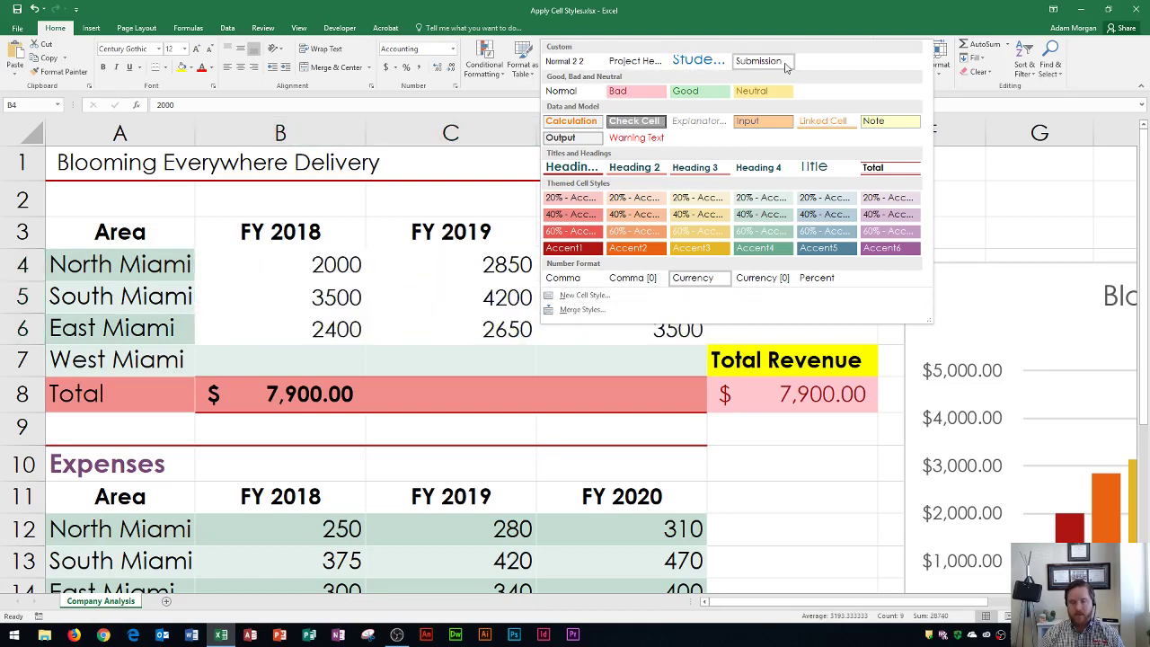
left_click(693, 278)
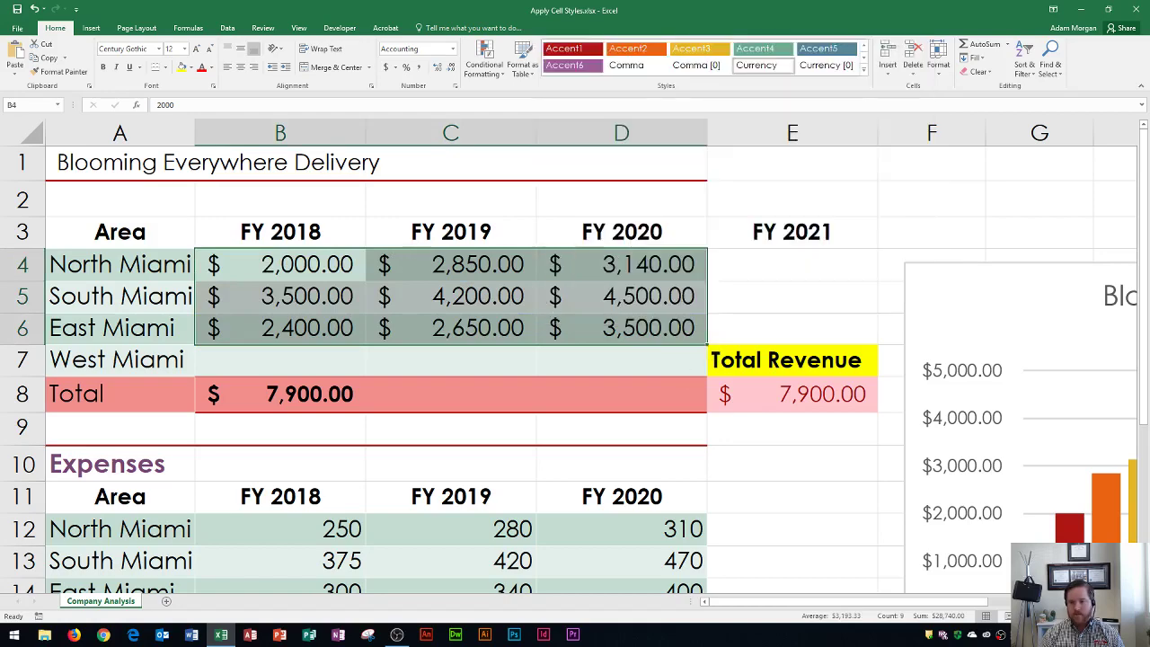